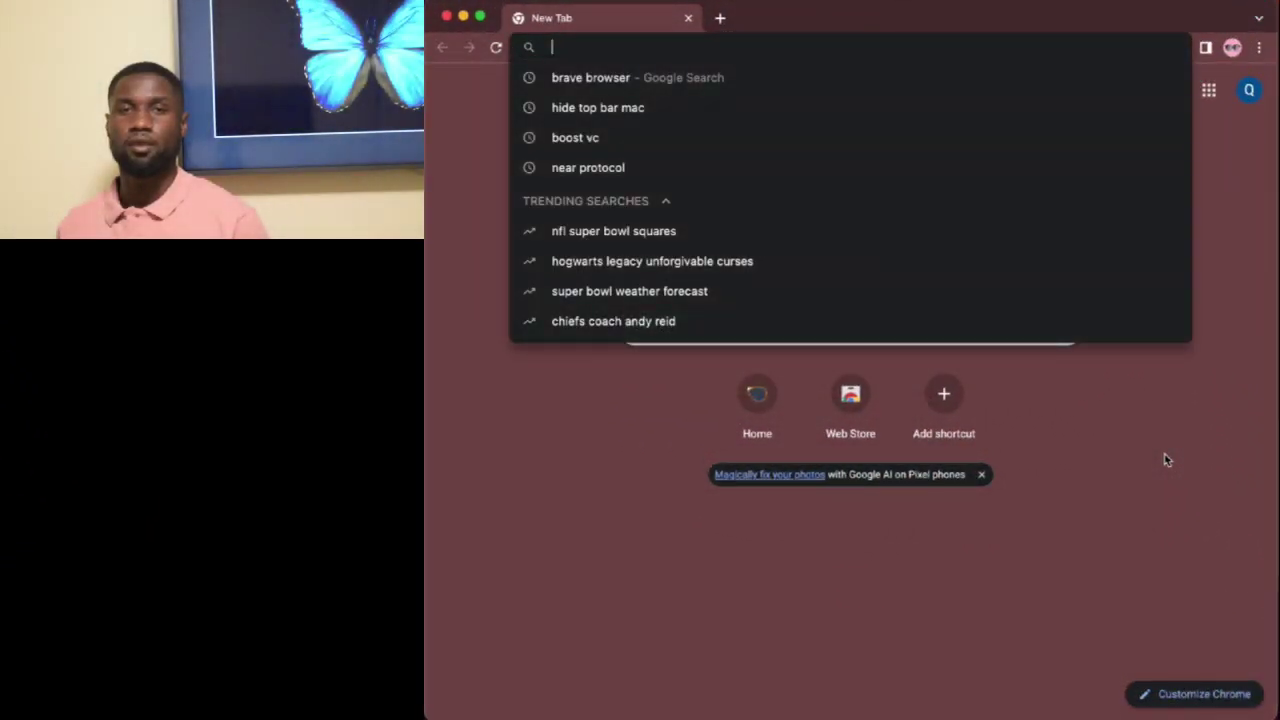
# - Load the metamask.io homepage in the browser
pyautogui.write('metamask.io')
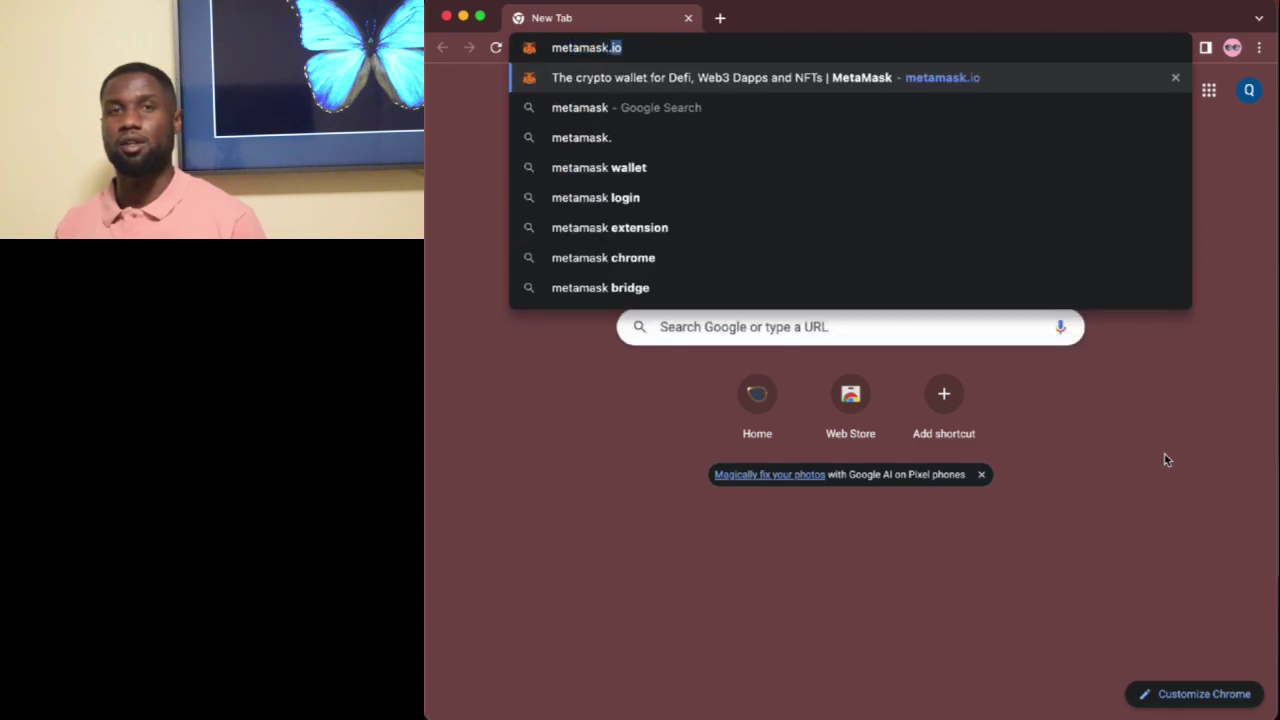
pyautogui.press('Return')
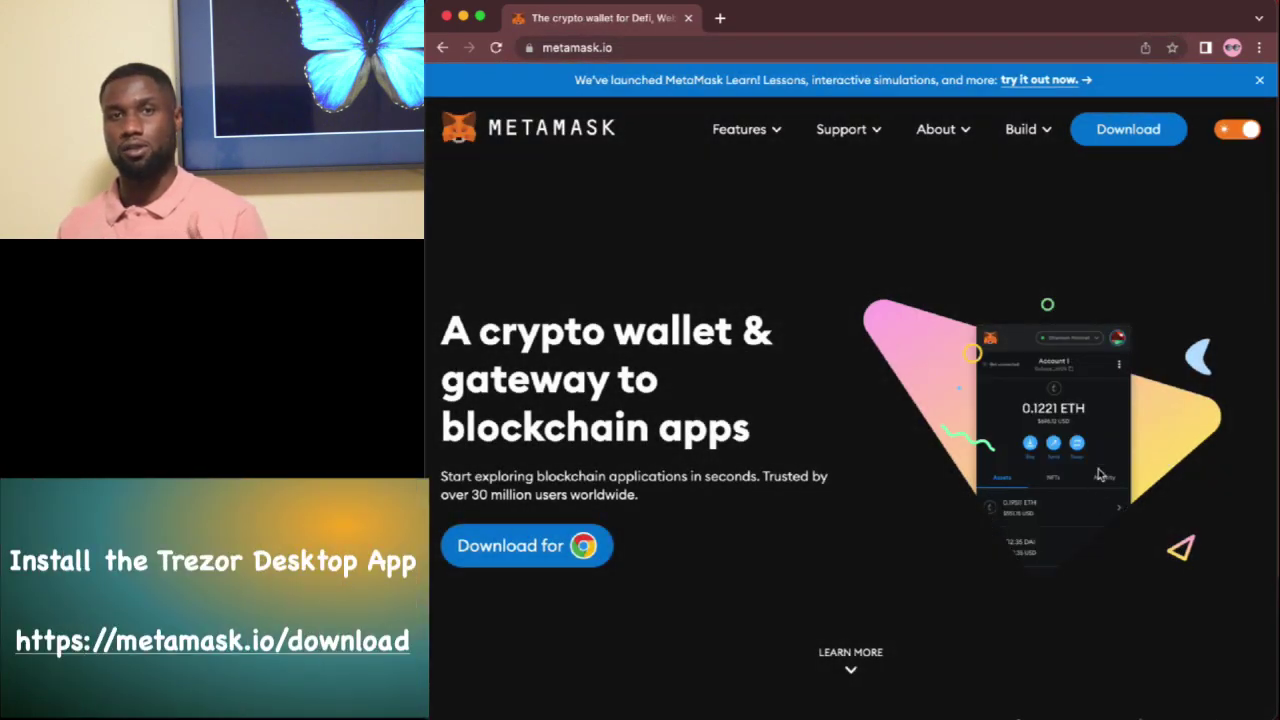
# - Open MetaMask's Chrome Web Store listing from the metamask.io Download page
pyautogui.click(1131, 135)
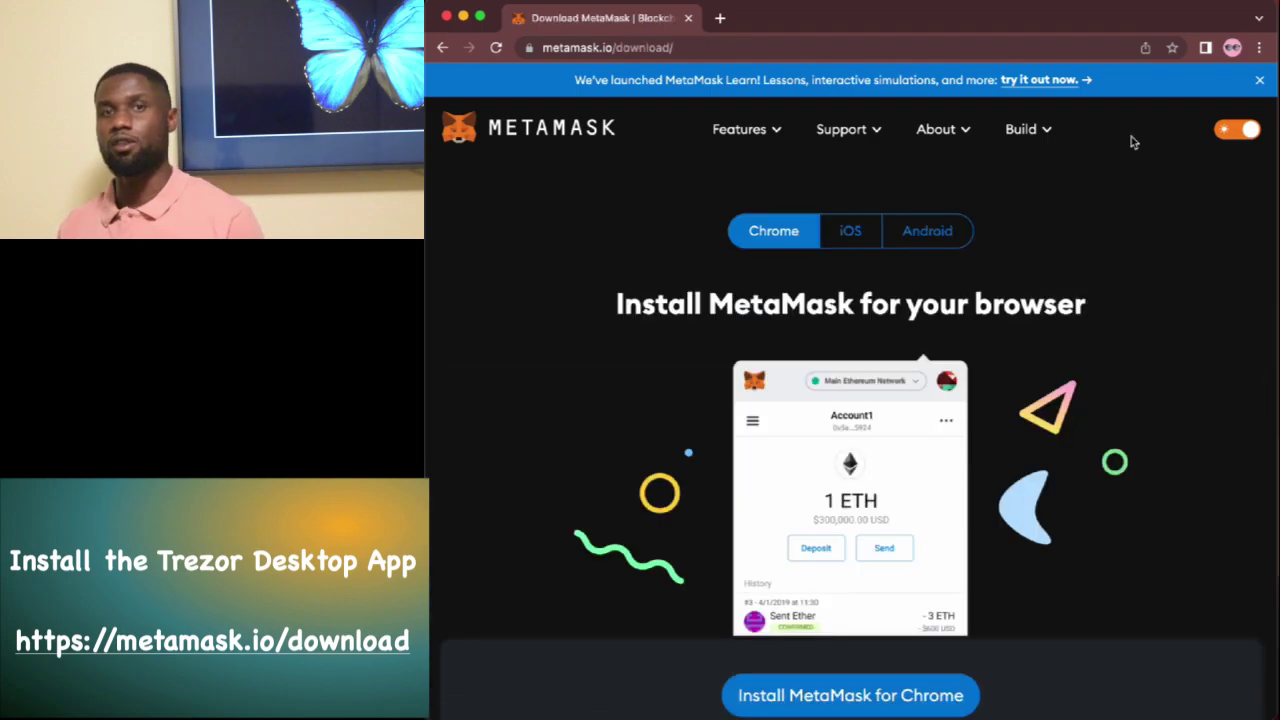
pyautogui.scroll(-1, 1100, 234)
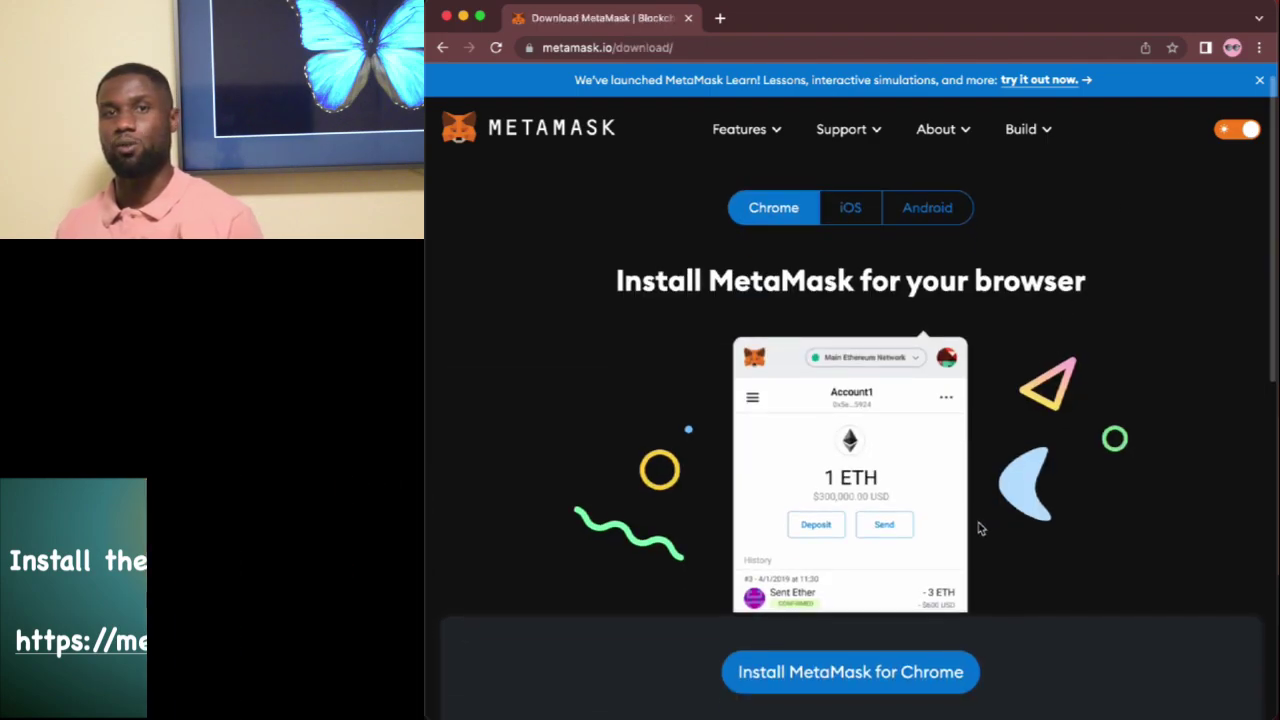
pyautogui.click(885, 676)
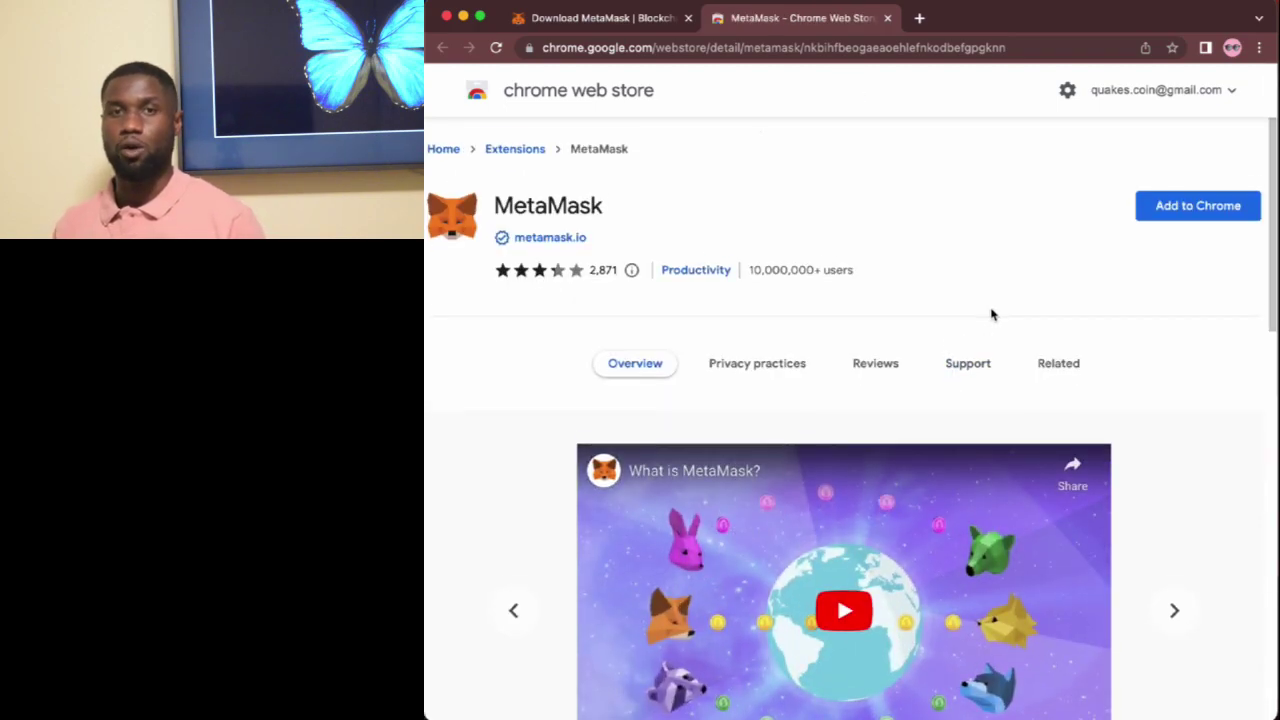
# - Add the MetaMask extension to Chrome from its Web Store listing and confirm
pyautogui.scroll(-1, 991, 314)
pyautogui.scroll(-1, 1089, 277)
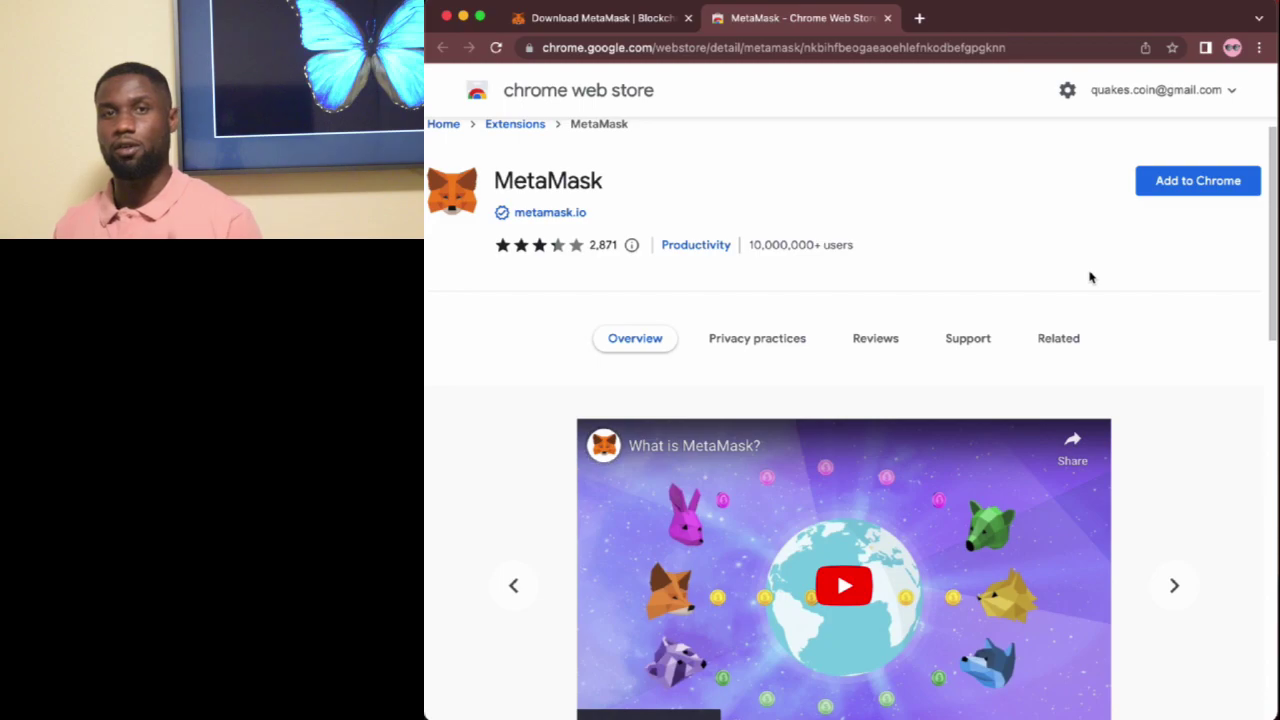
pyautogui.click(1189, 197)
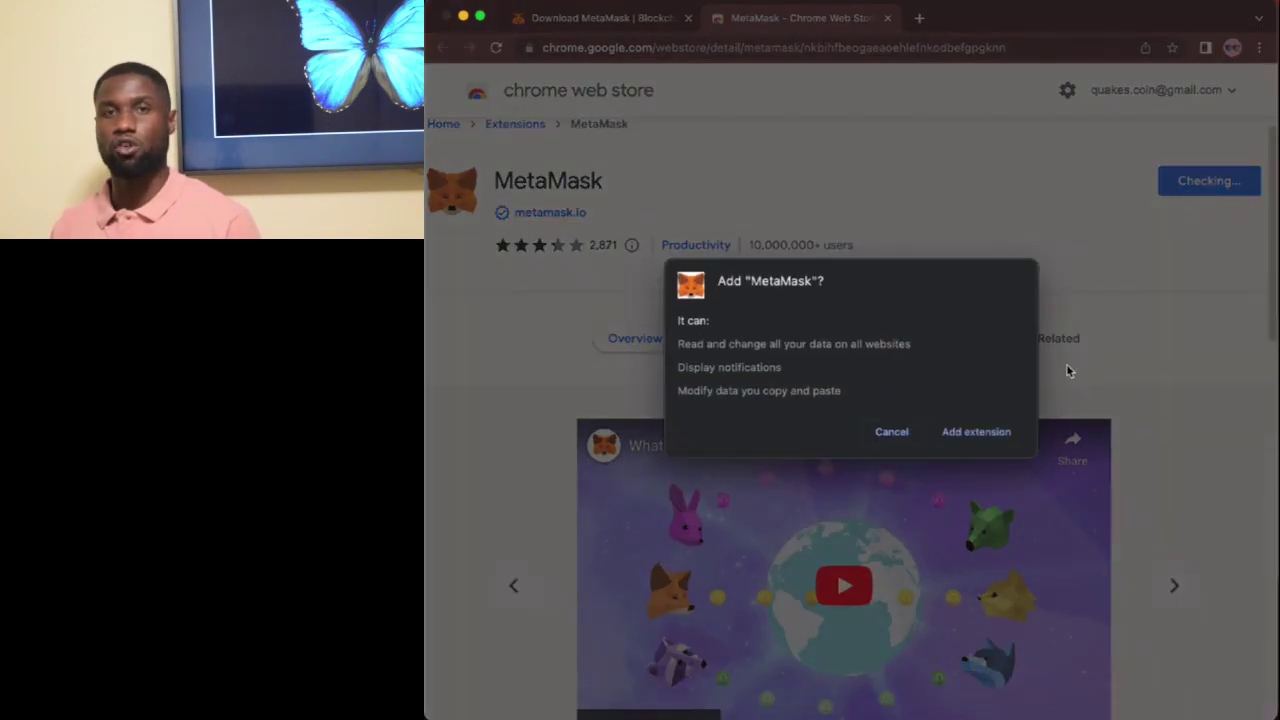
pyautogui.click(1002, 436)
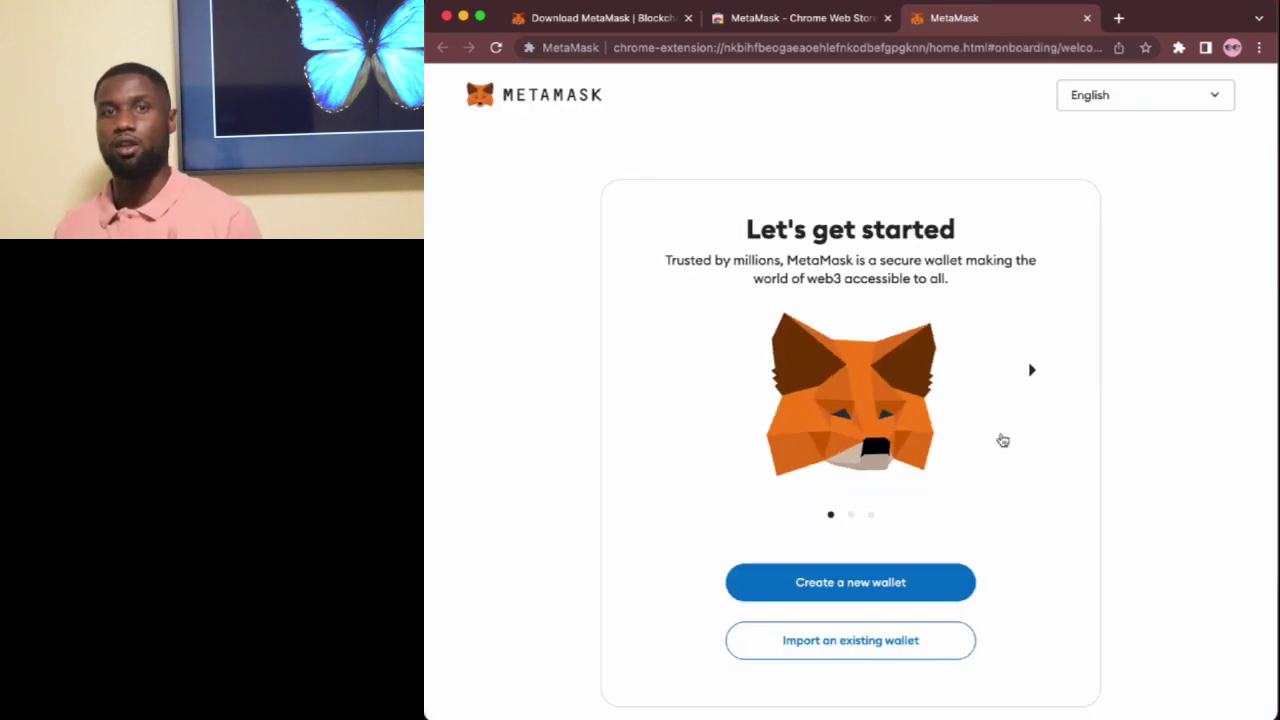
# - Skip the welcome slides, choose Create a new wallet, and decline sharing usage data
pyautogui.scroll(-1, 1003, 440)
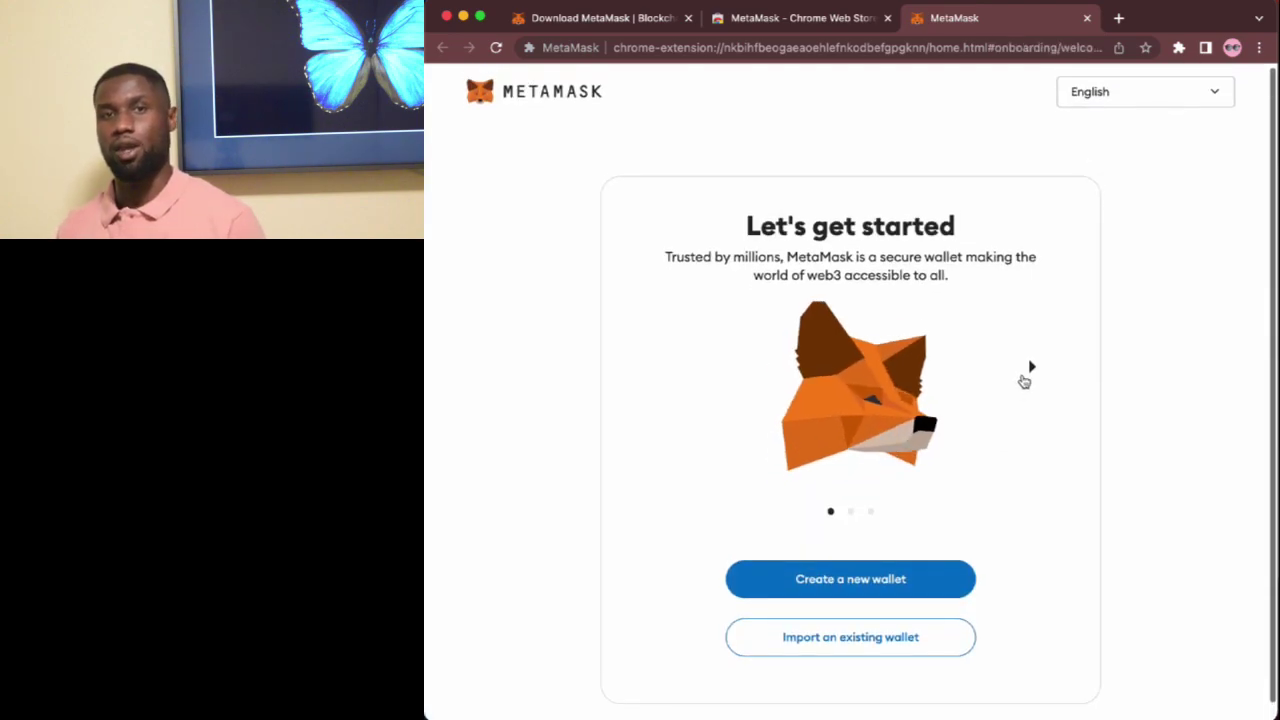
pyautogui.click(1031, 369)
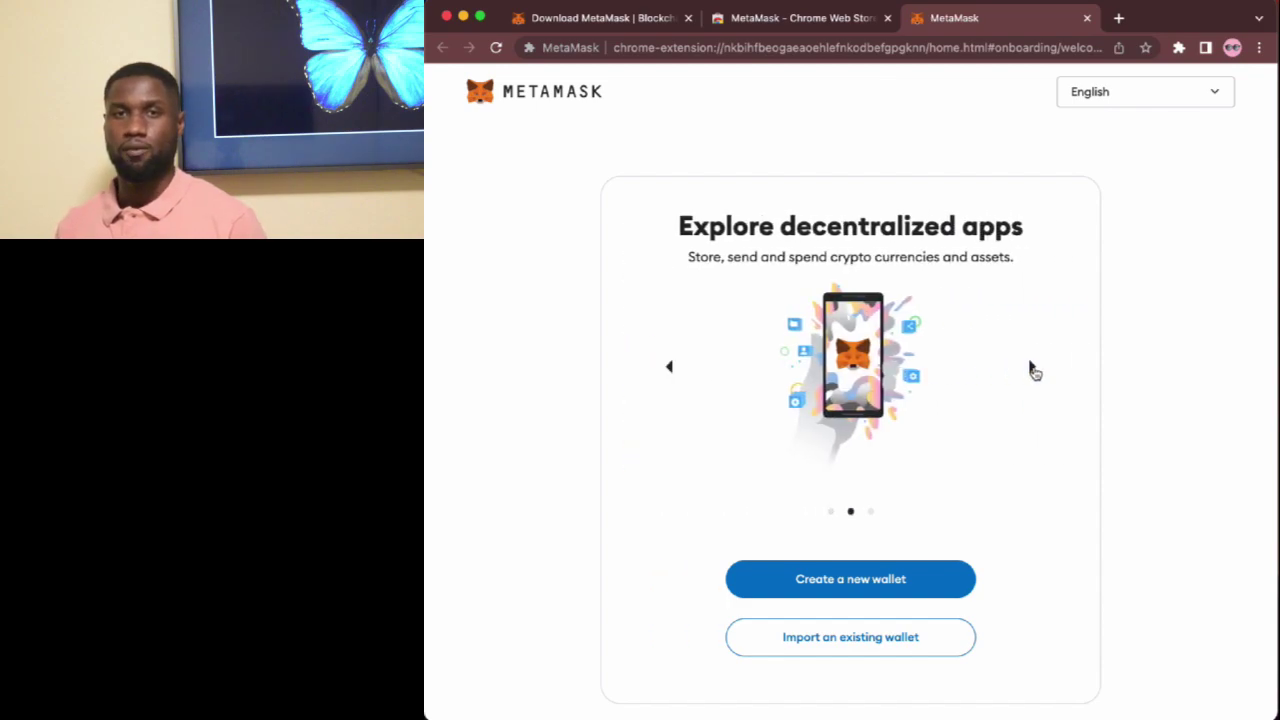
pyautogui.click(1033, 369)
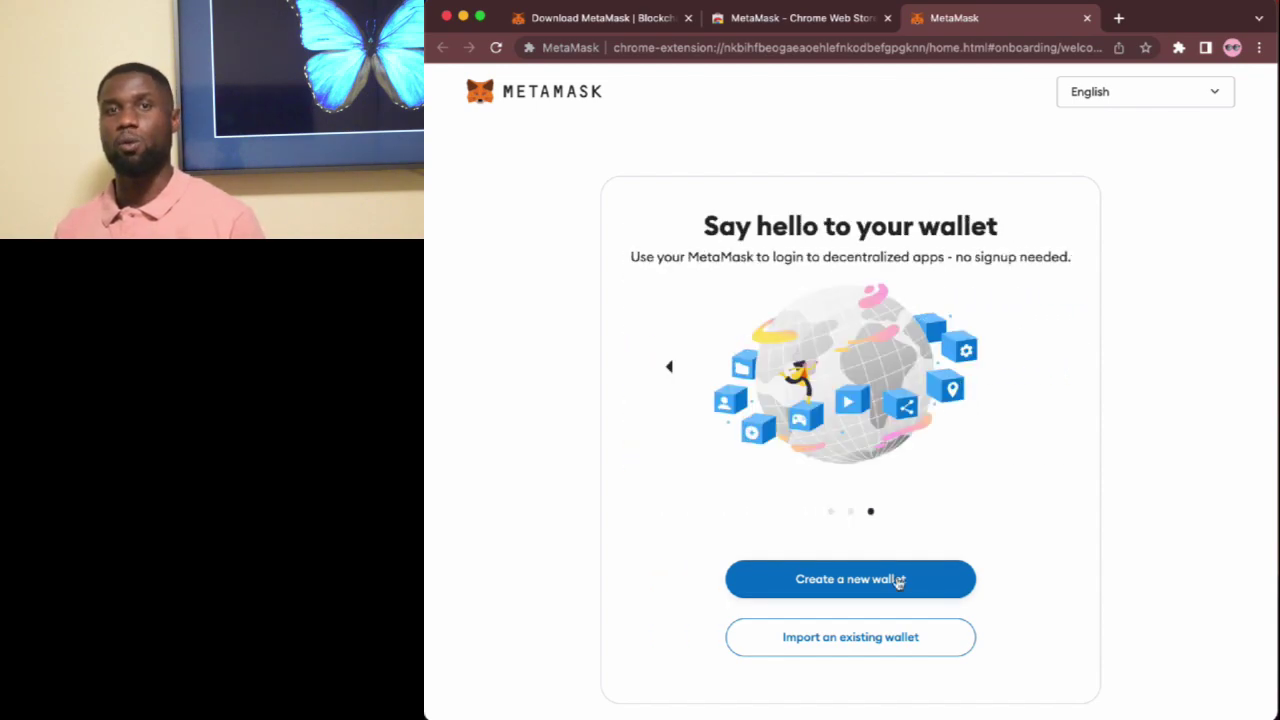
pyautogui.click(899, 581)
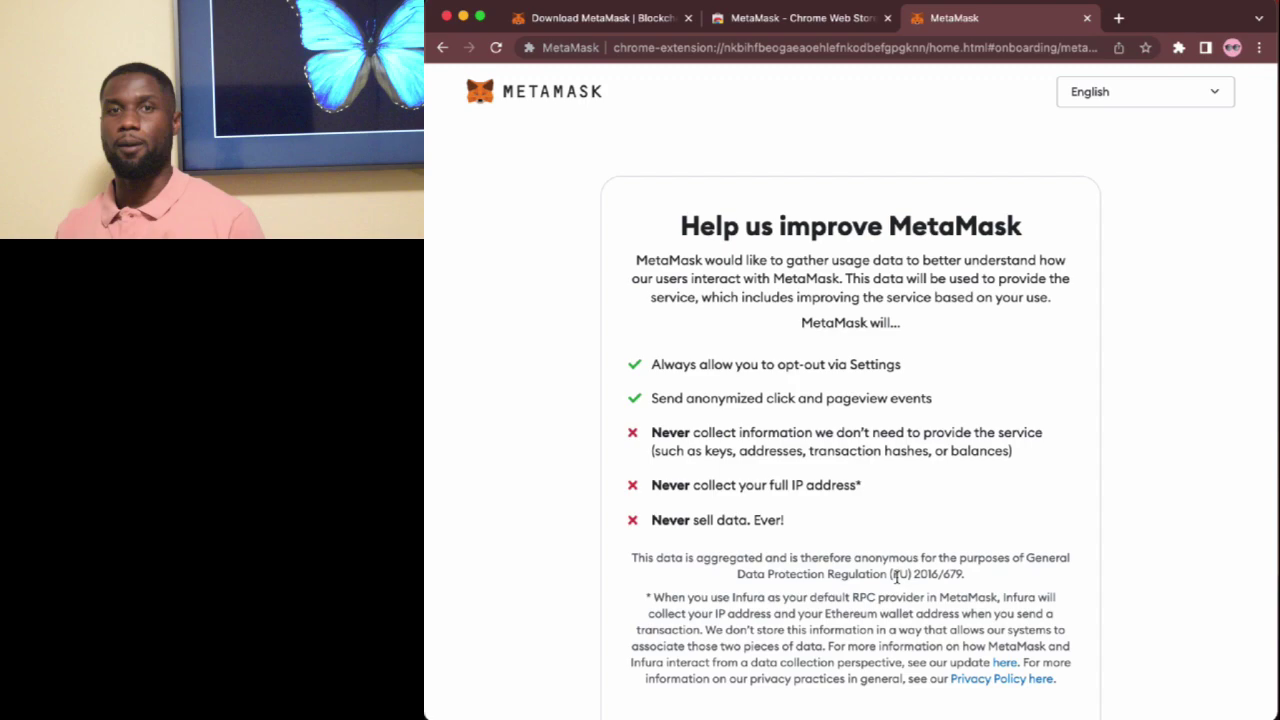
pyautogui.scroll(-2, 897, 577)
pyautogui.click(886, 663)
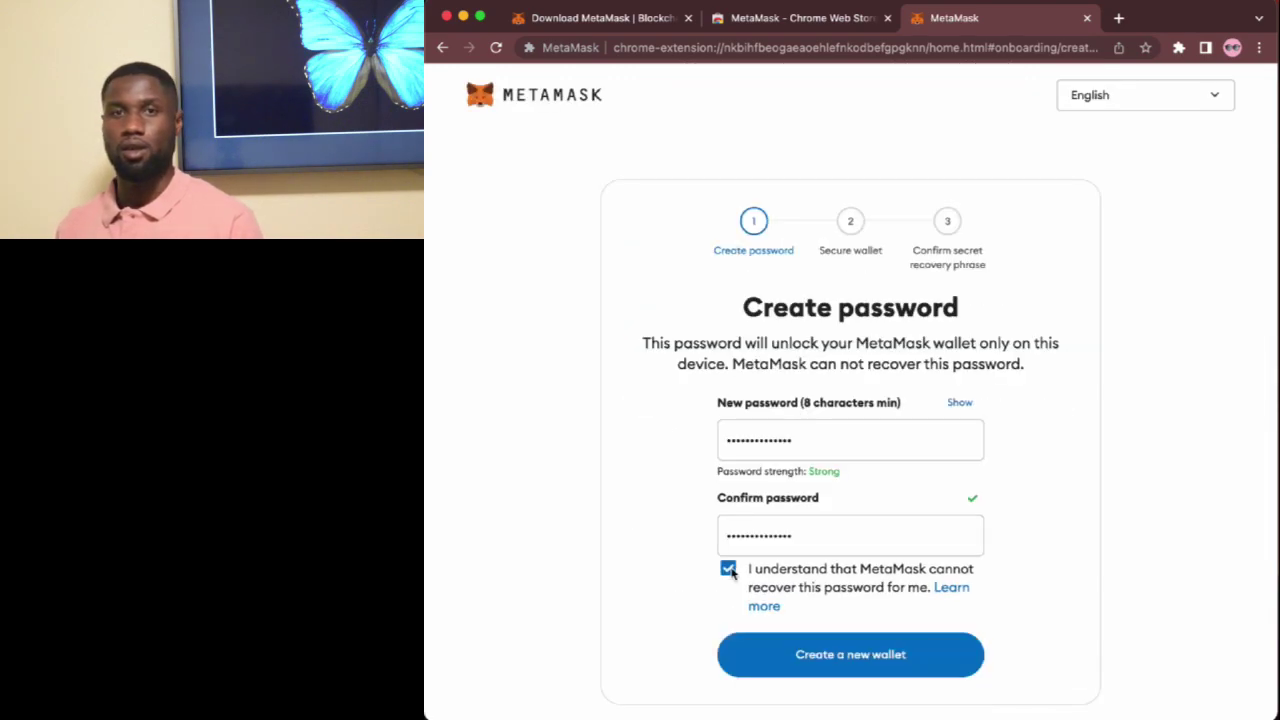
# - Submit the chosen password to create the wallet and view the Secure your wallet page
pyautogui.click(836, 655)
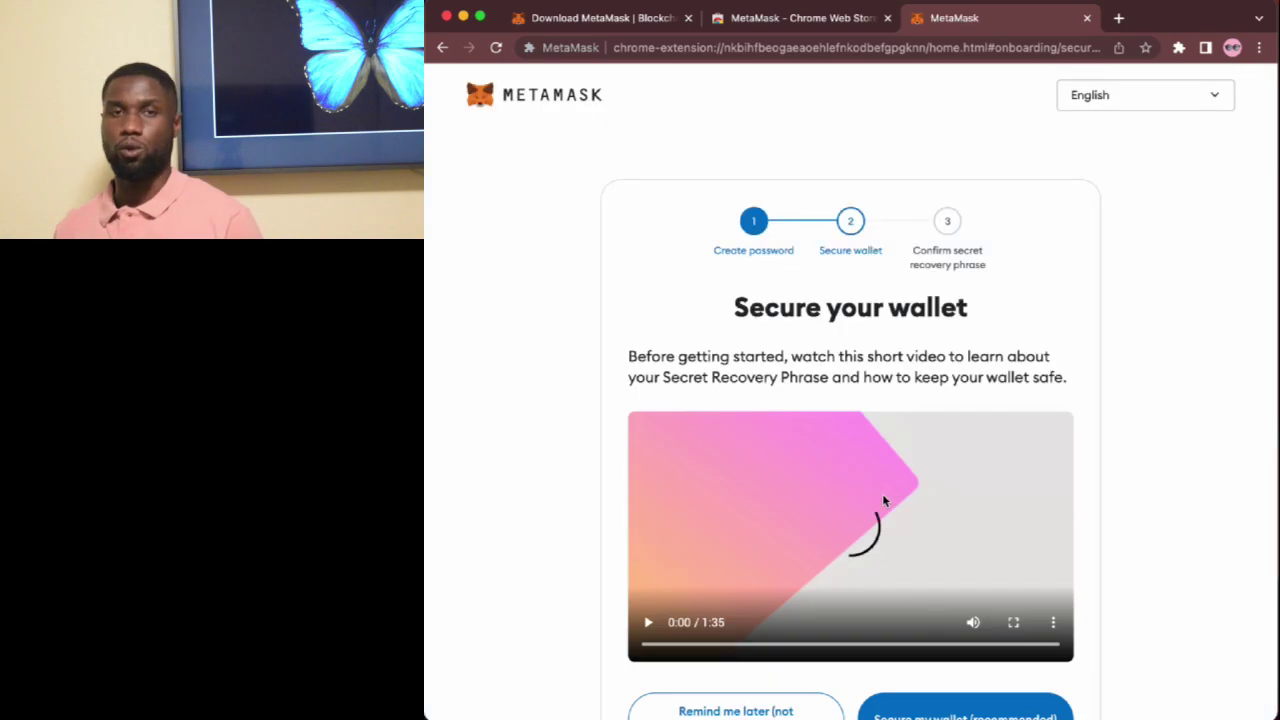
pyautogui.scroll(-1, 1023, 329)
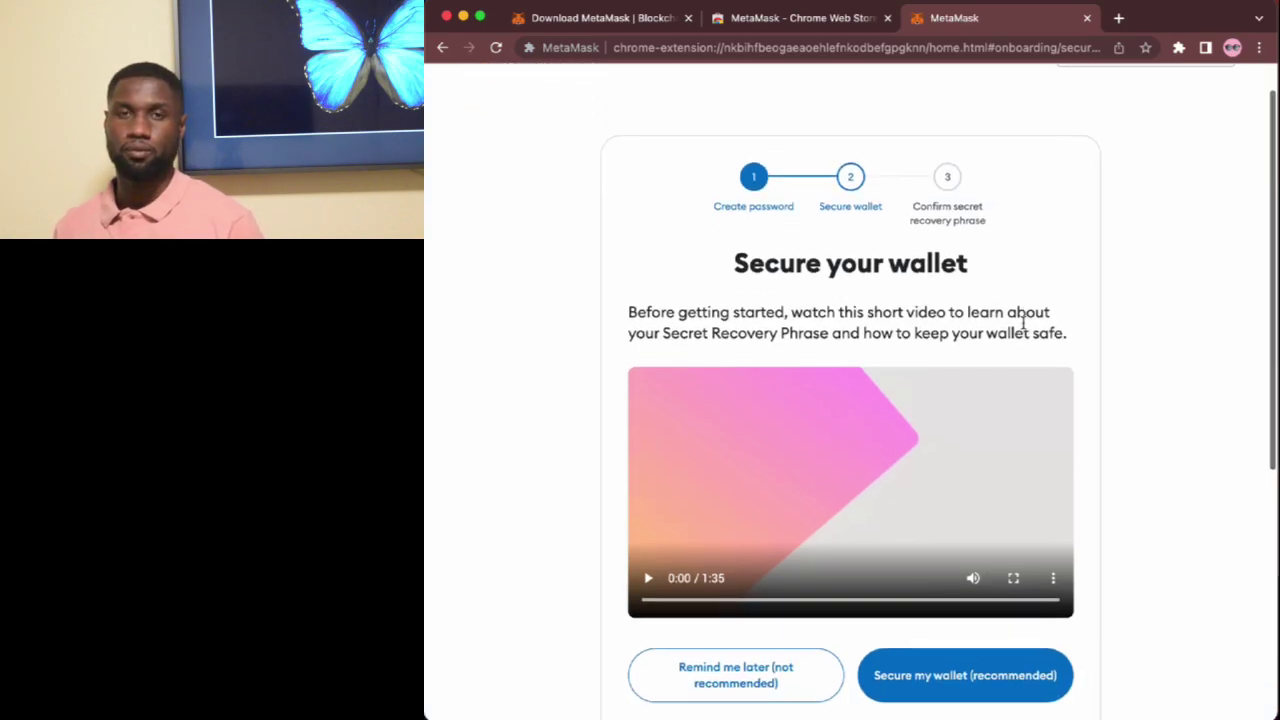
pyautogui.scroll(-1, 1023, 329)
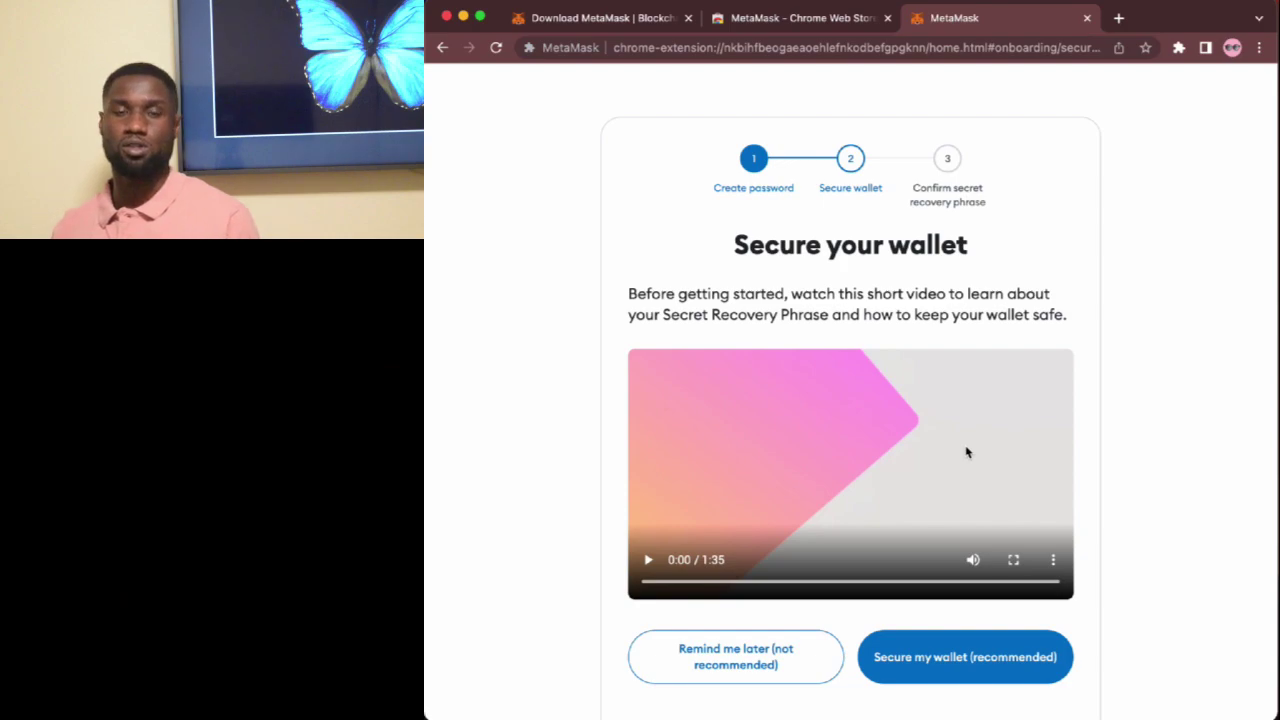
# - Choose Secure my wallet, reveal the 12-word Secret Recovery Phrase, and continue to confirmation
pyautogui.click(890, 657)
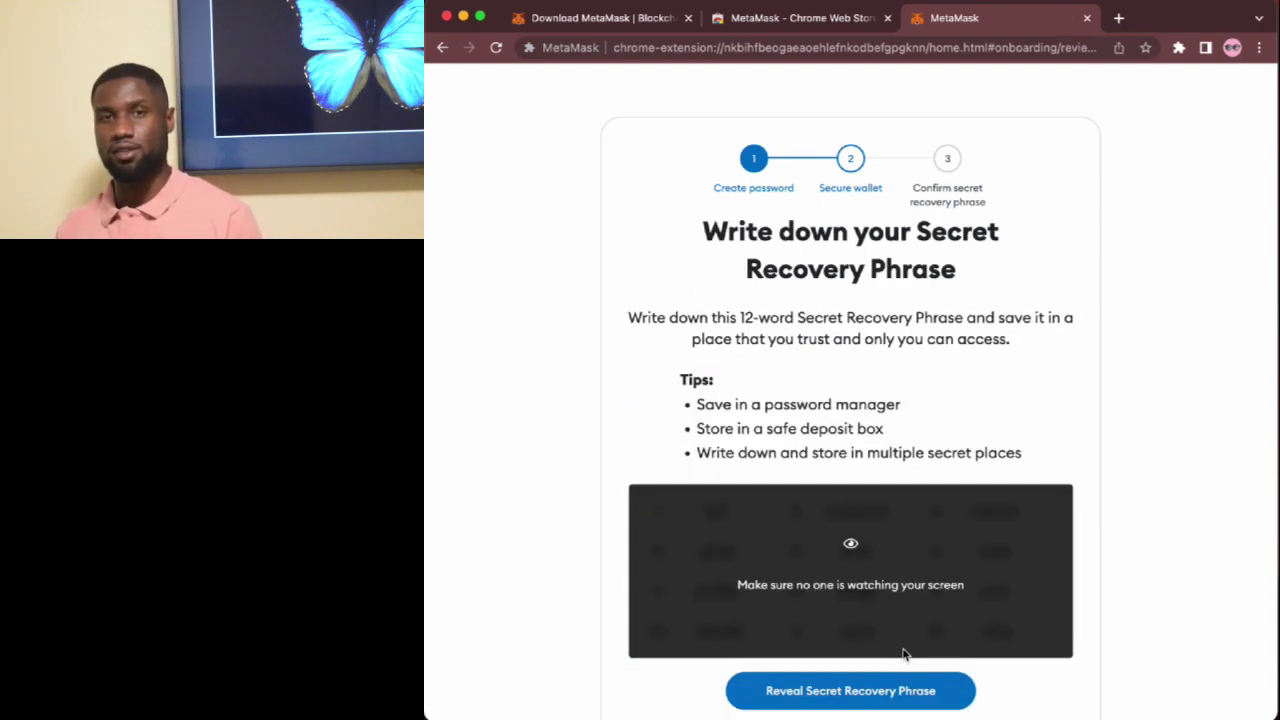
pyautogui.scroll(-1, 904, 653)
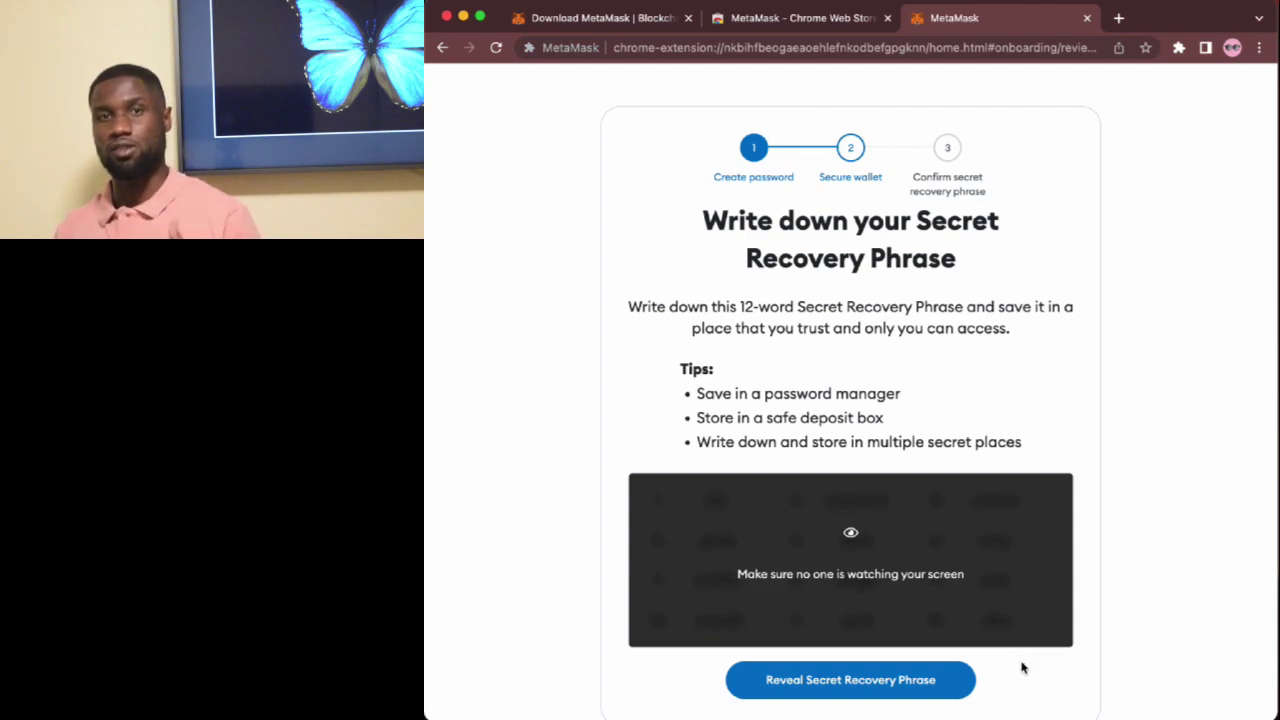
pyautogui.click(857, 681)
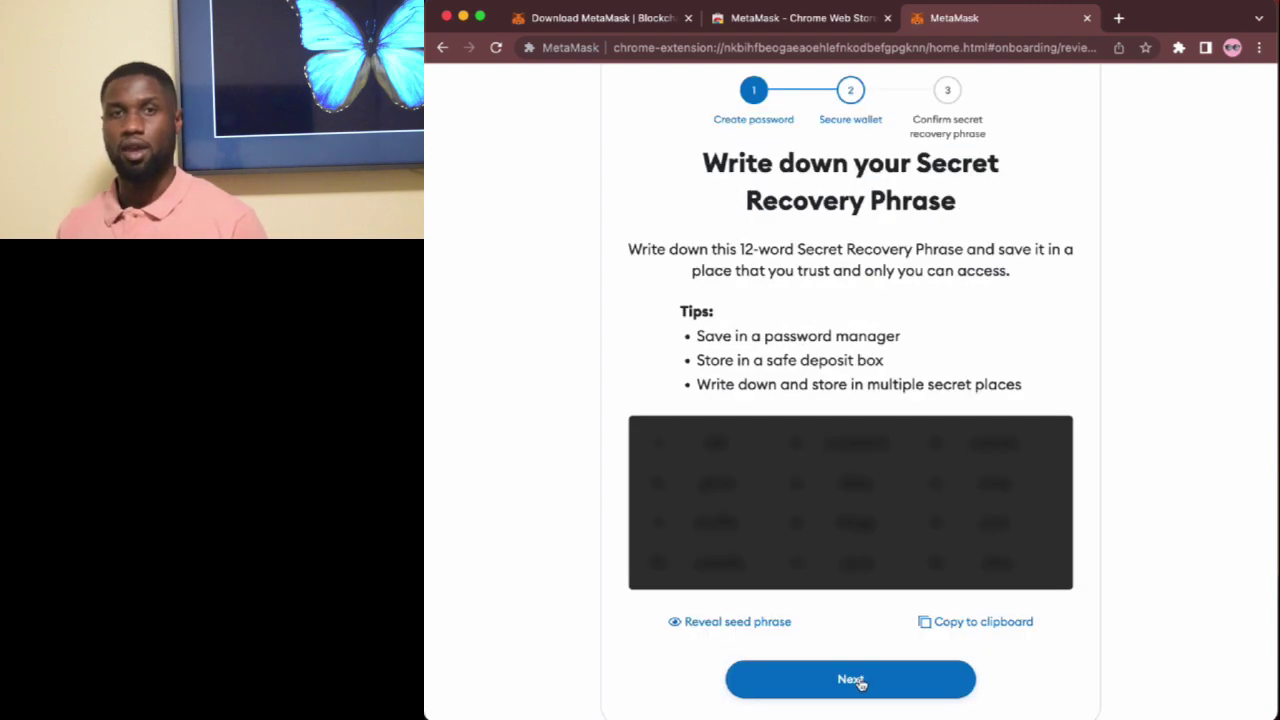
pyautogui.click(852, 680)
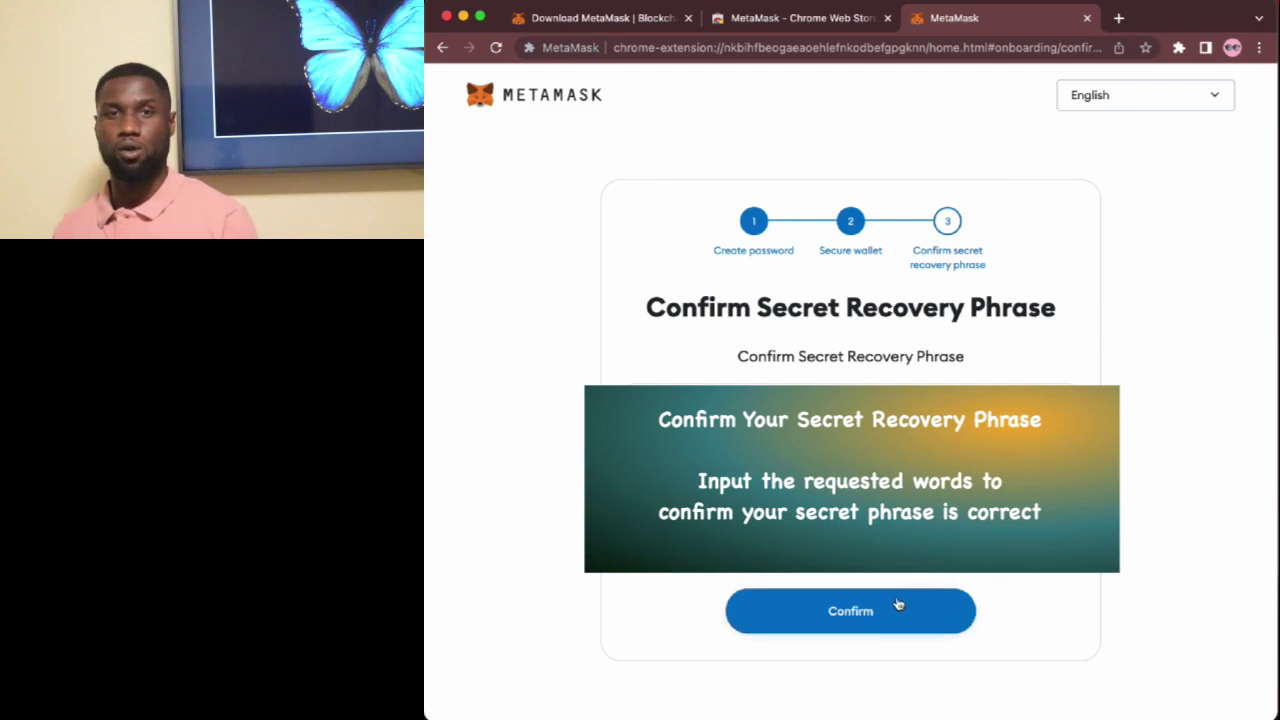
# - Confirm the recovery phrase words, review Advanced configuration with defaults, and finish setup
pyautogui.click(897, 606)
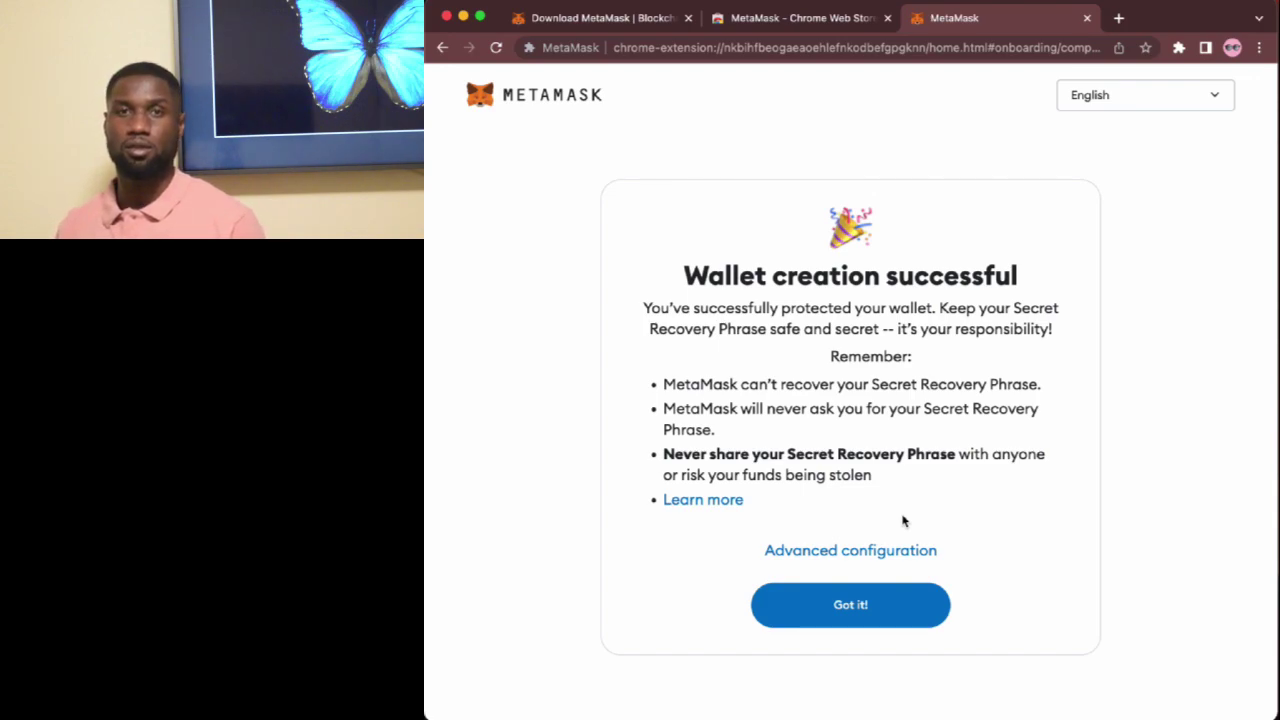
pyautogui.click(904, 551)
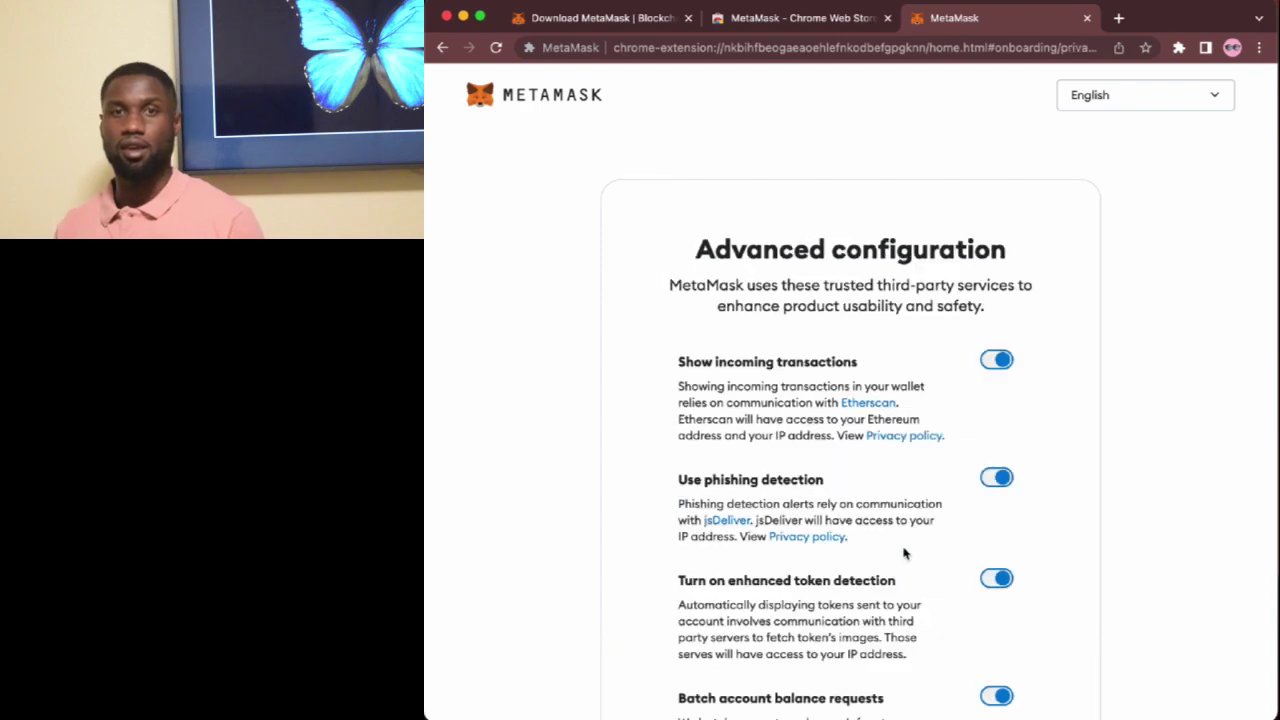
pyautogui.scroll(-3, 904, 553)
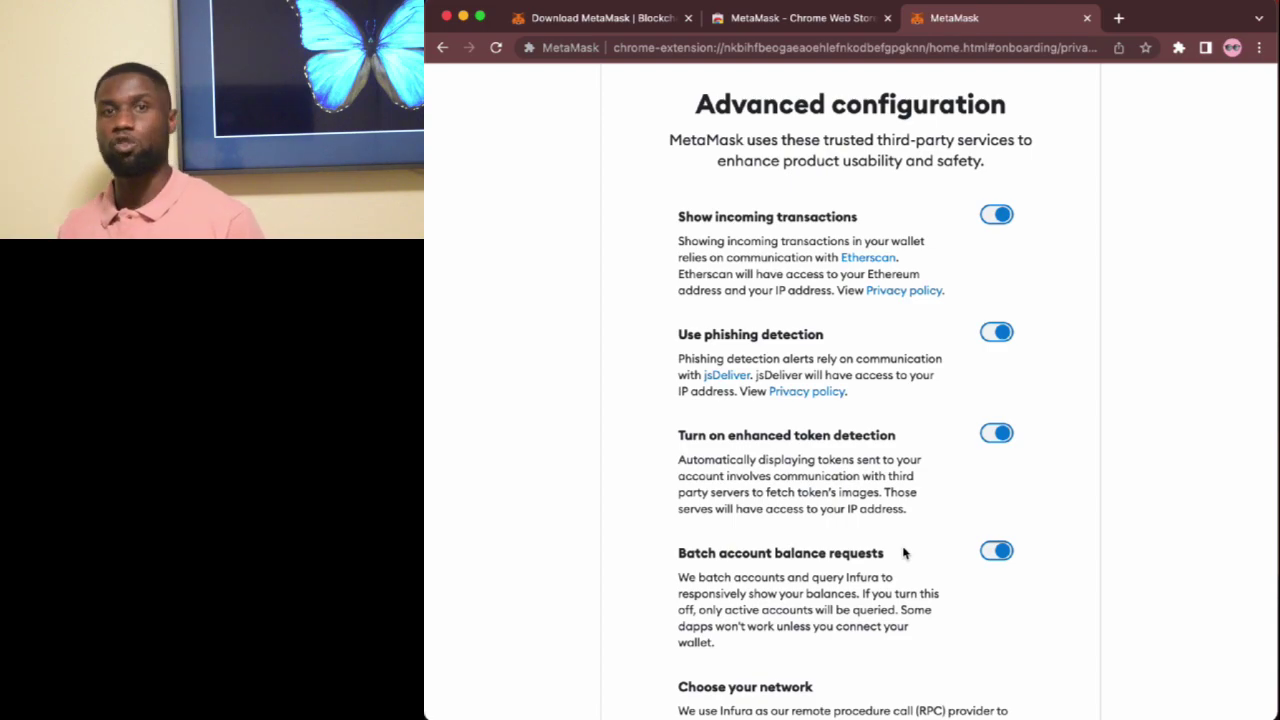
pyautogui.scroll(-1, 904, 553)
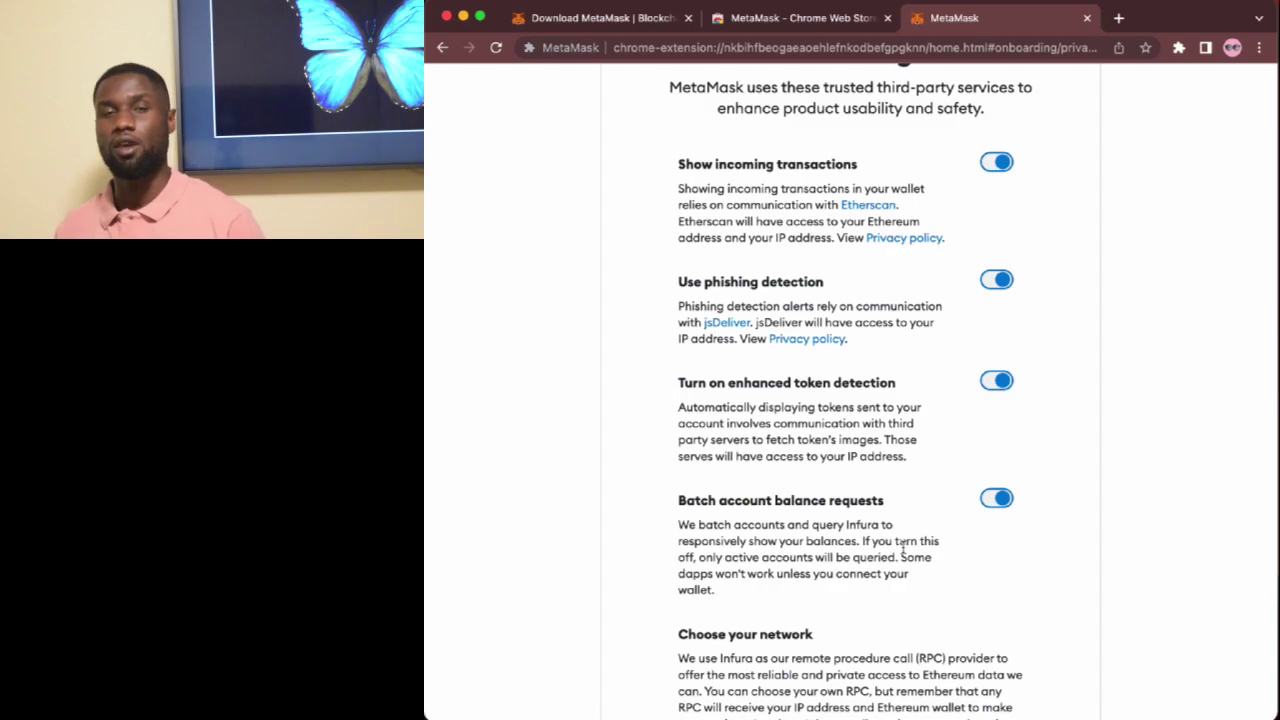
pyautogui.scroll(-2, 903, 548)
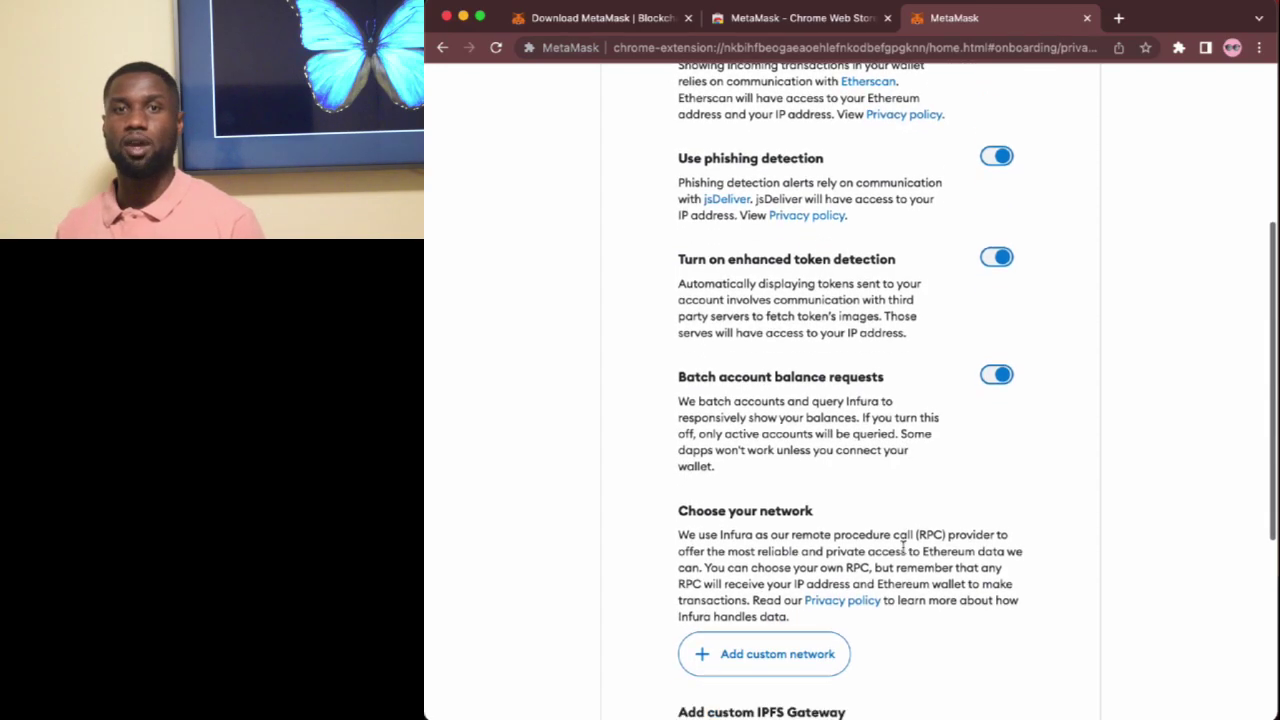
pyautogui.scroll(-2, 903, 548)
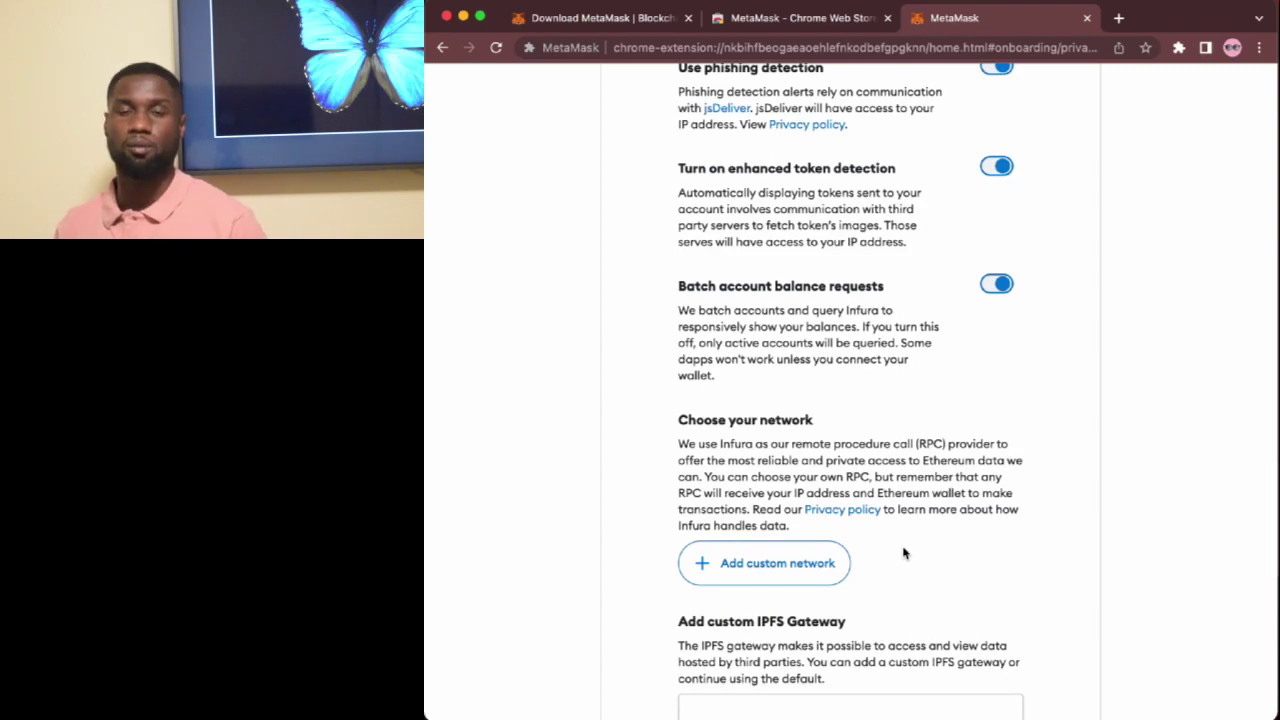
pyautogui.scroll(-4, 903, 553)
pyautogui.click(904, 619)
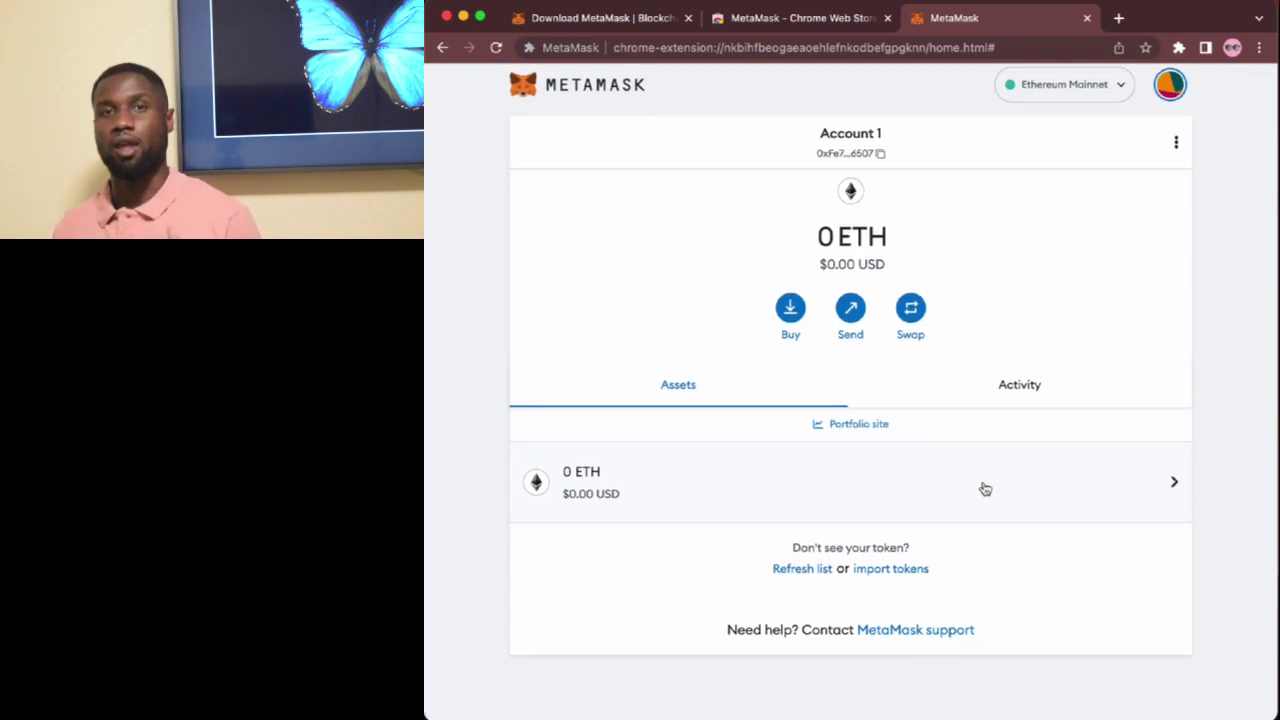
# - Copy Account 1's wallet address from the MetaMask home screen
pyautogui.click(880, 156)
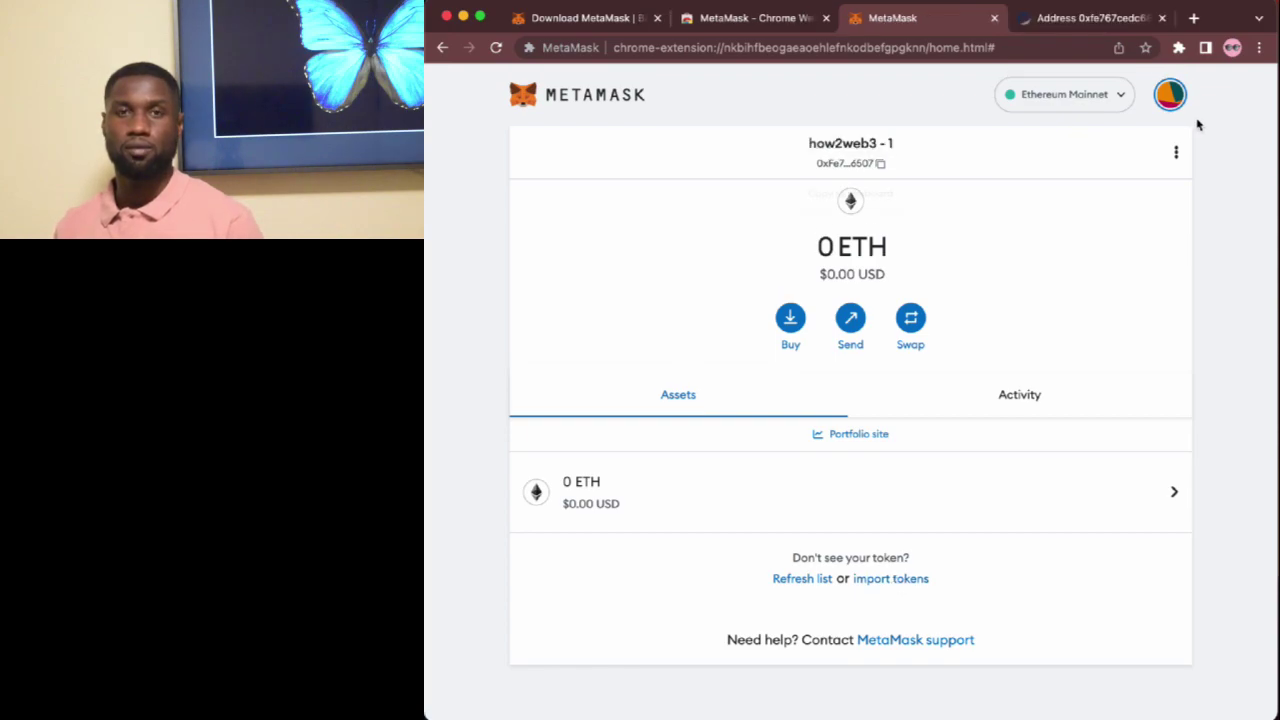
# - Open the My accounts menu showing how2web3 - 1 with 0 ETH
pyautogui.click(1172, 97)
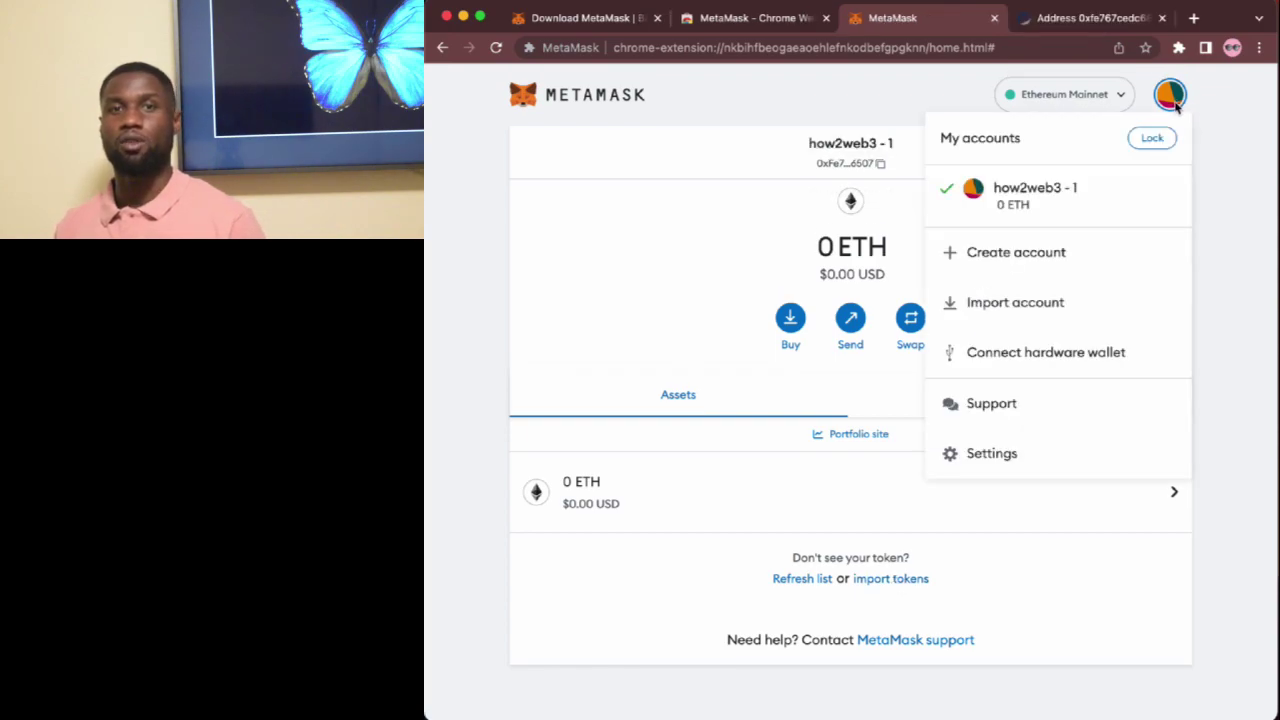